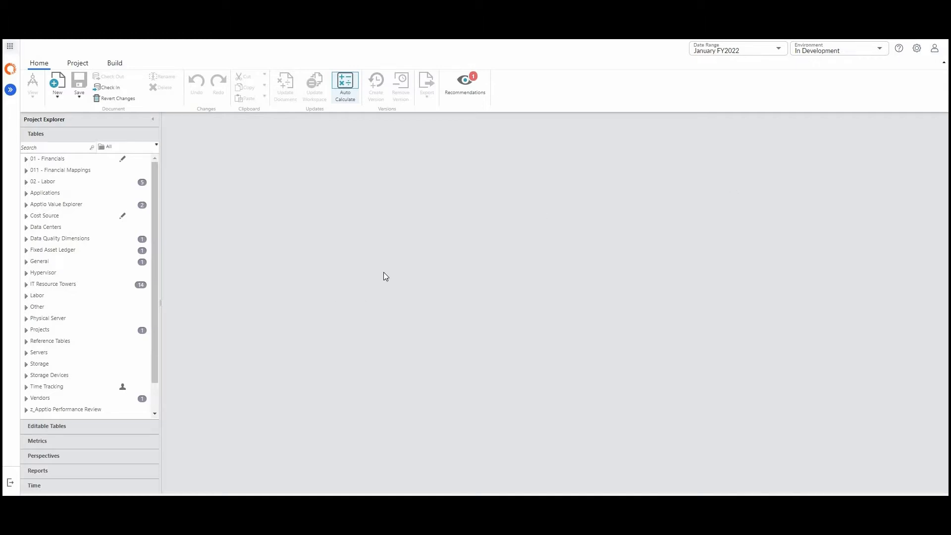
Open the Cost metric from the project's metrics and display its model as a Diagram
left_click(68, 447)
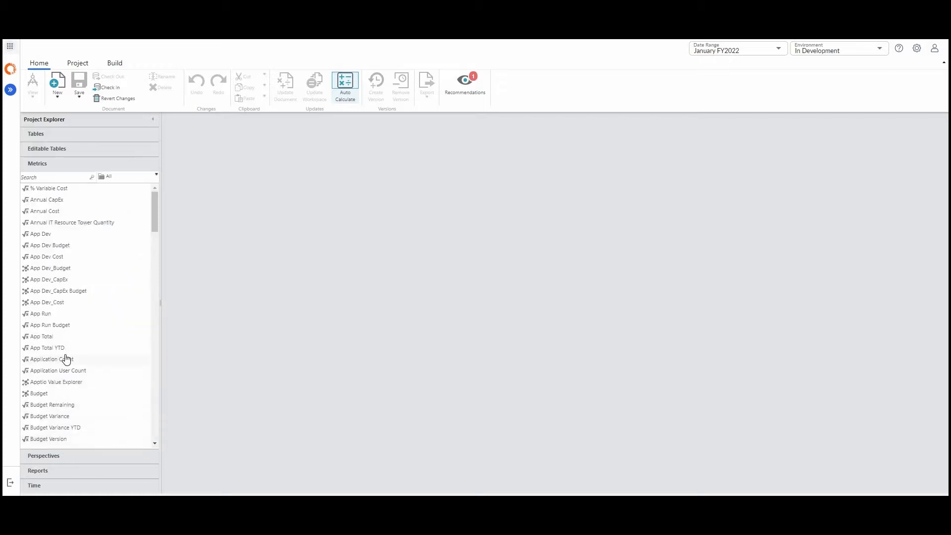
scroll(66, 358, "down", 7)
scroll(43, 257, "down", 5)
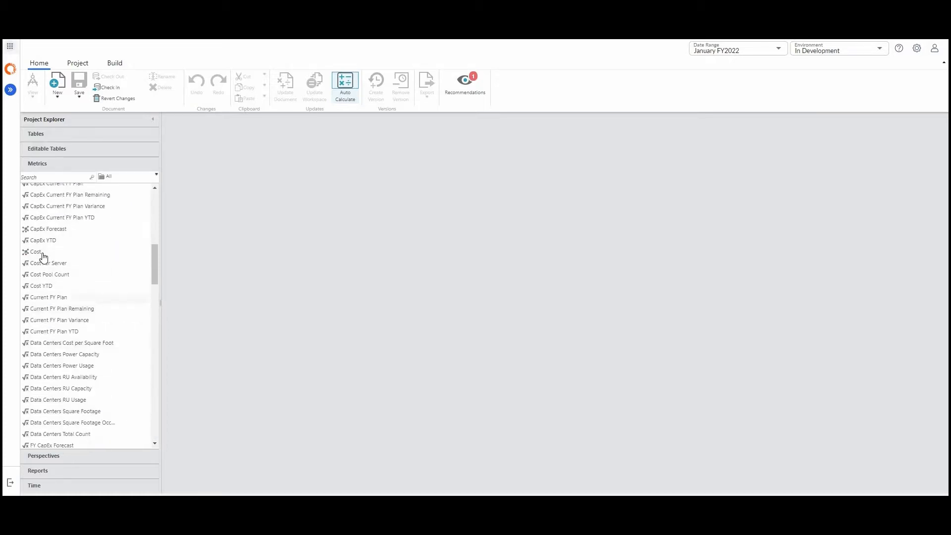
left_click(43, 253)
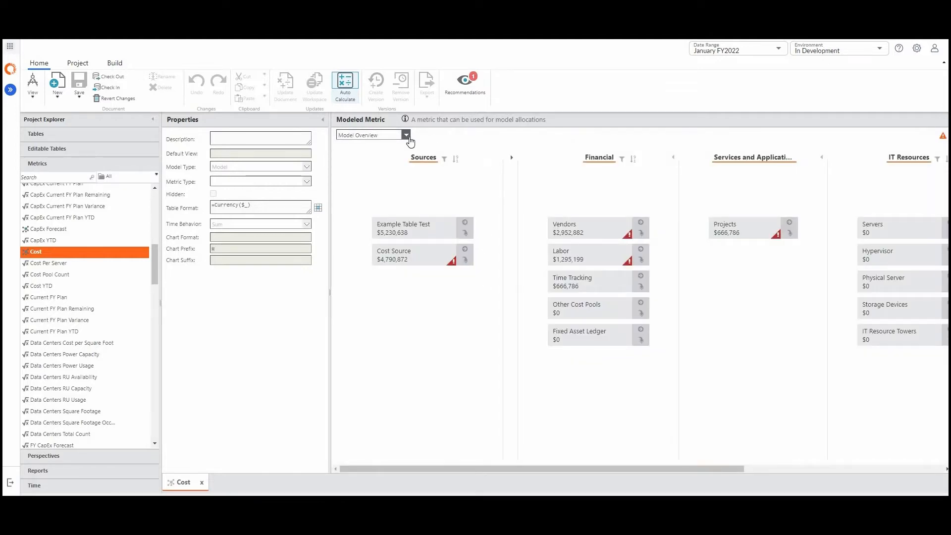
left_click(409, 140)
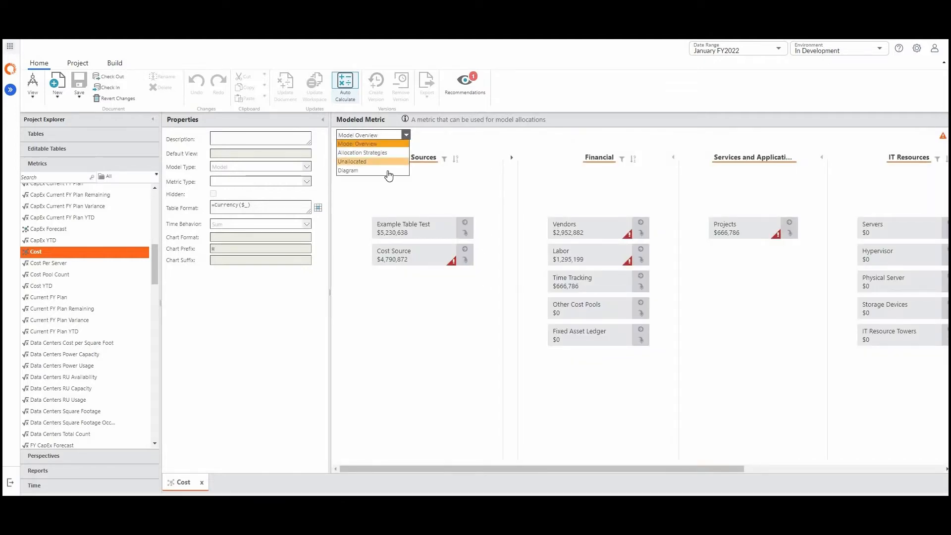
left_click(389, 172)
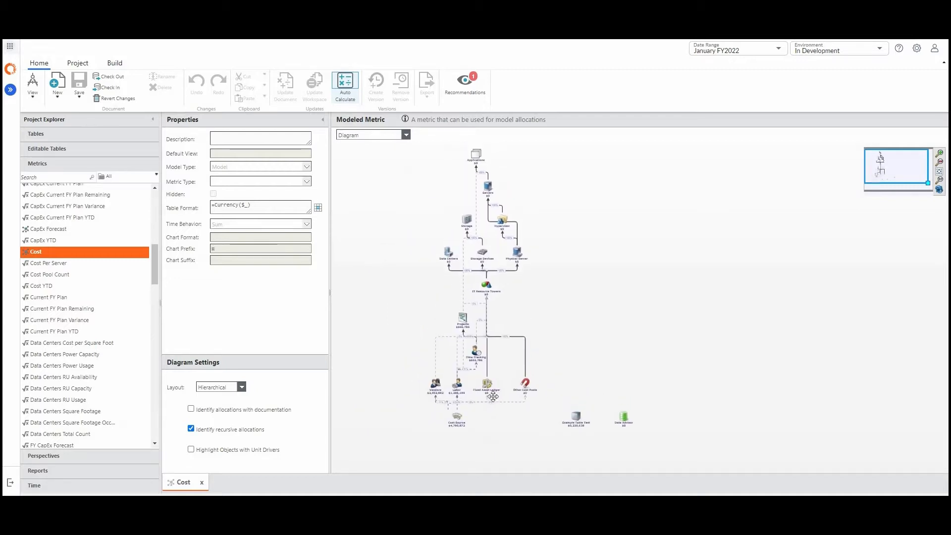
Select the Cost Source object in the model diagram and widen its table to show all columns
scroll(466, 429, "up", 3)
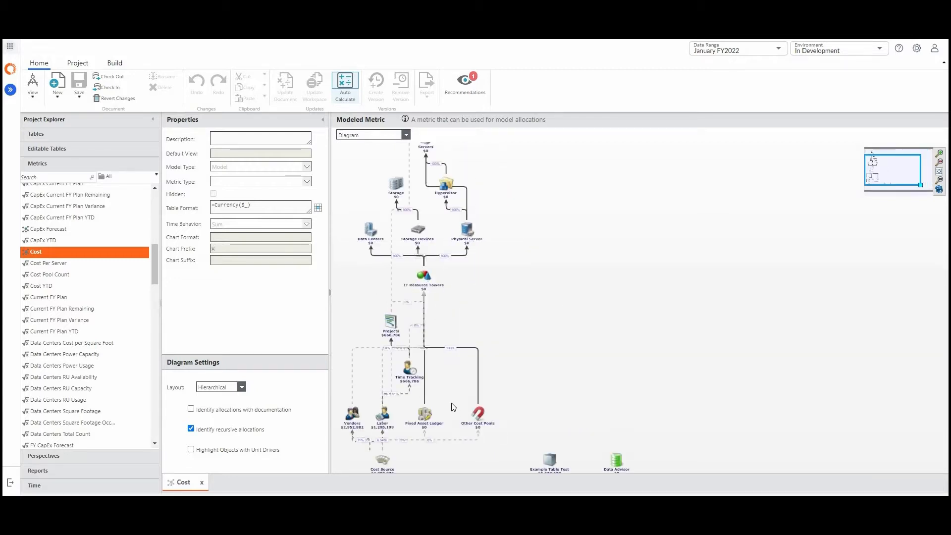
left_click_drag(451, 403, 536, 323)
scroll(516, 395, "up", 3)
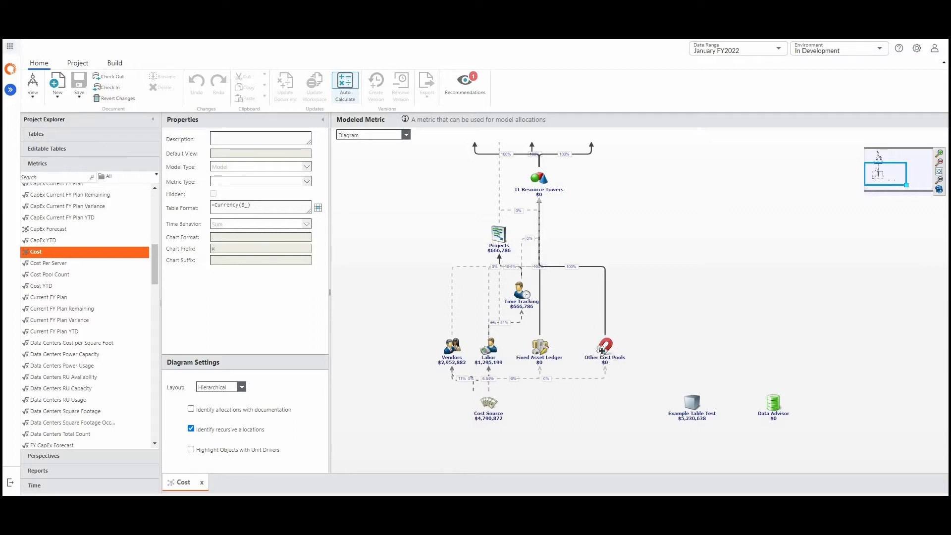
left_click(492, 406)
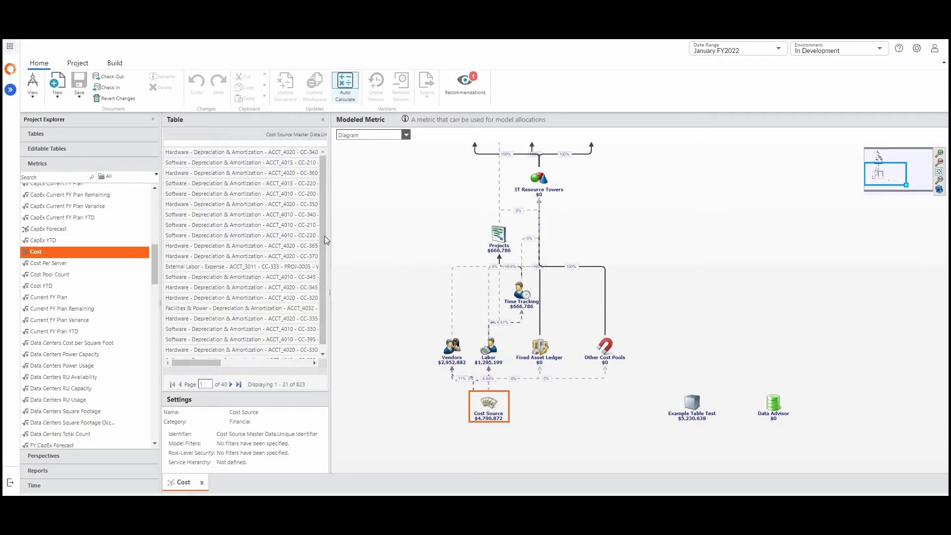
left_click_drag(327, 237, 628, 237)
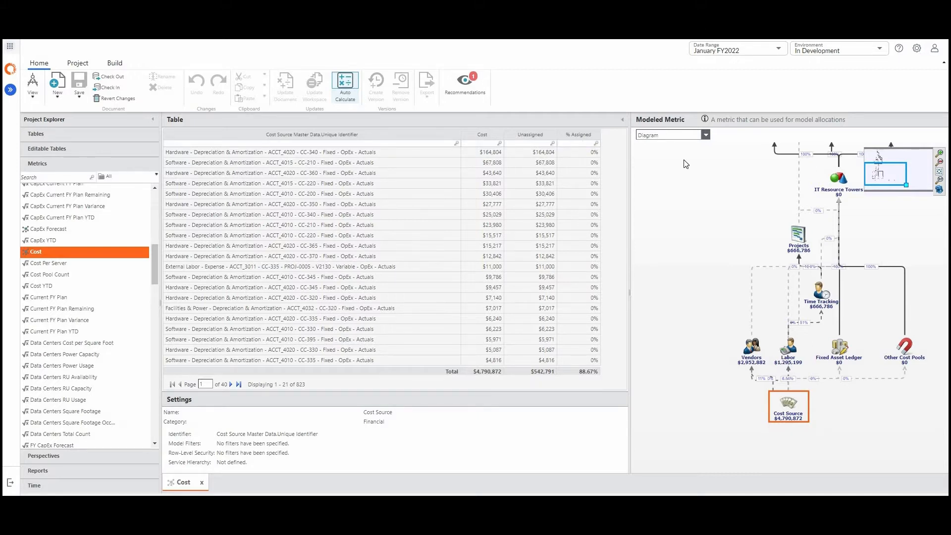
Filter the Cost Source table's % Assigned column by <1
key("Return")
key("Return")
type("<1")
key("Return")
Switch the Cost metric to the Model Overview with a narrower table and trace the Cost Source object's allocations
left_click(693, 142)
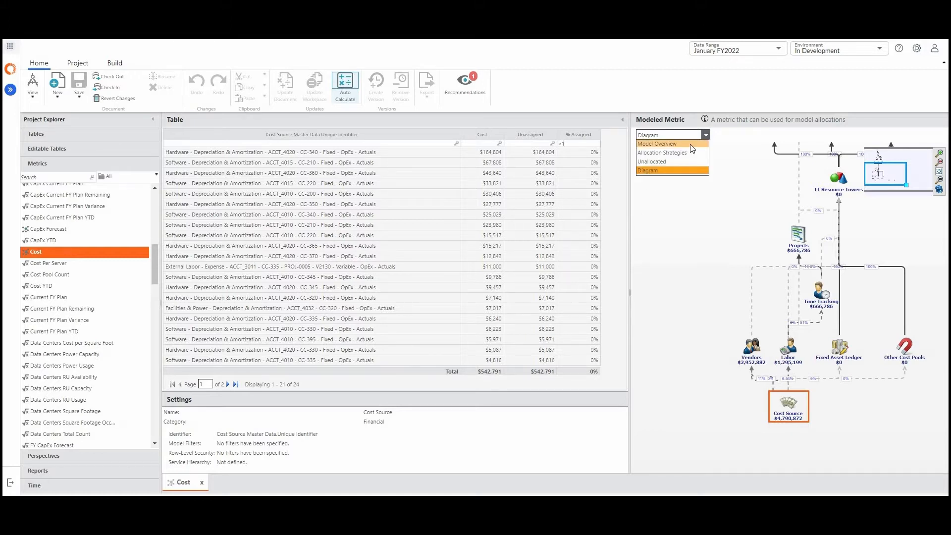
left_click(647, 150)
left_click_drag(629, 177, 262, 199)
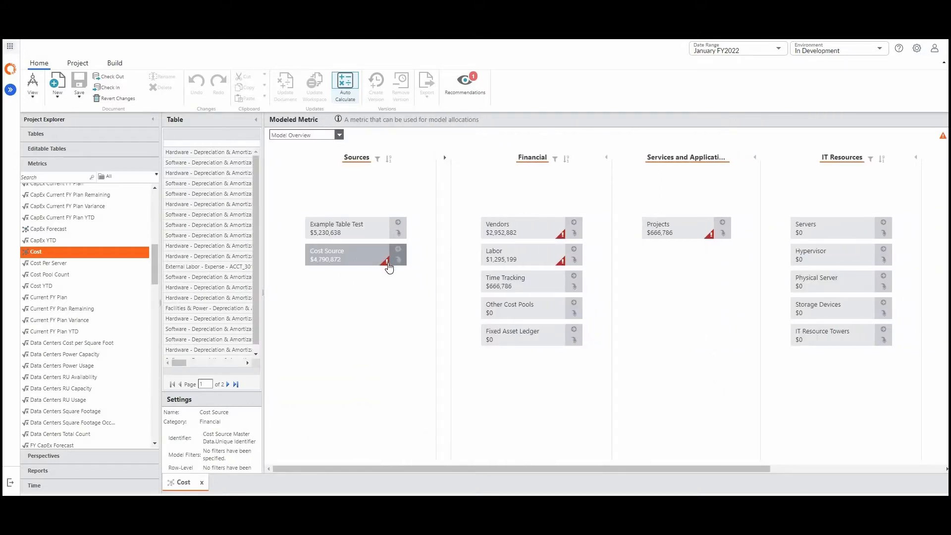
mouse_move(388, 268)
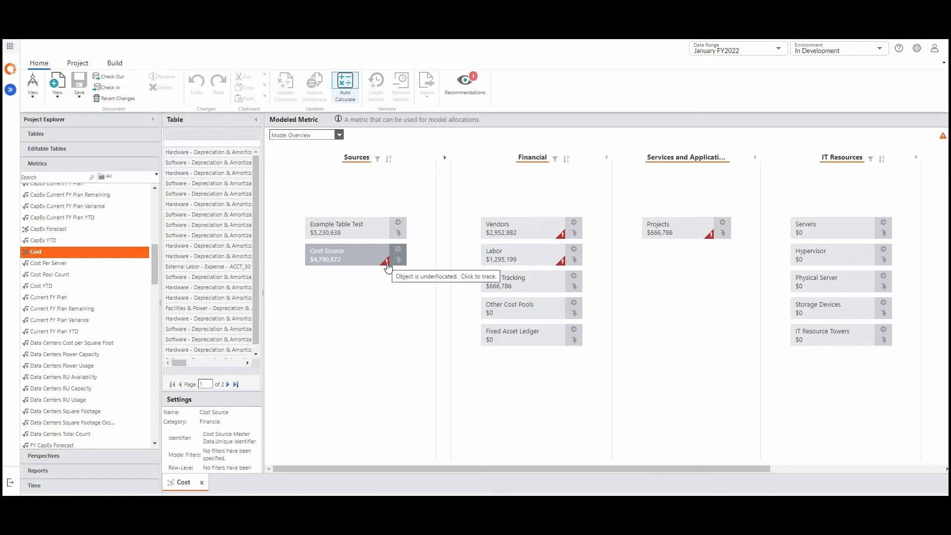
left_click(349, 262)
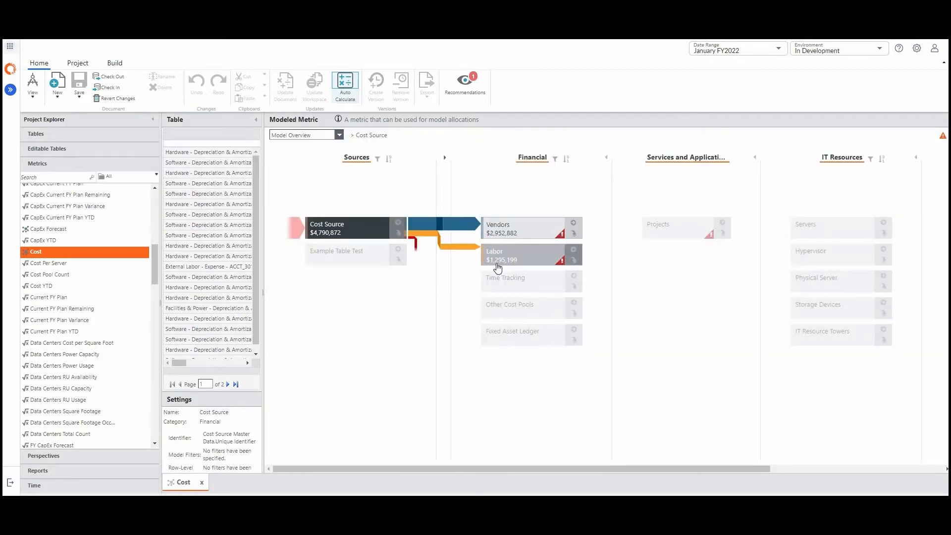
Open the Cost Source model and examine the Is Depr values of its underallocated rows
mouse_move(418, 254)
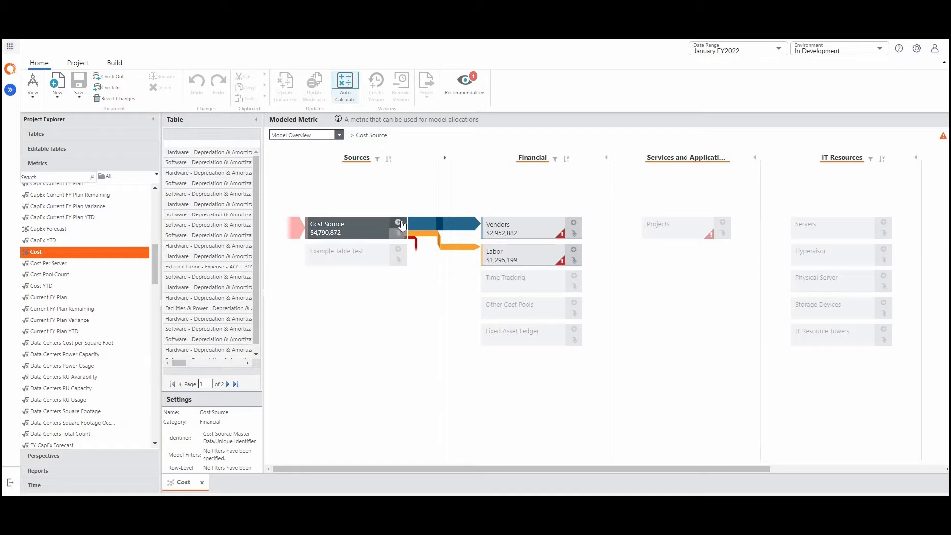
left_click(401, 226)
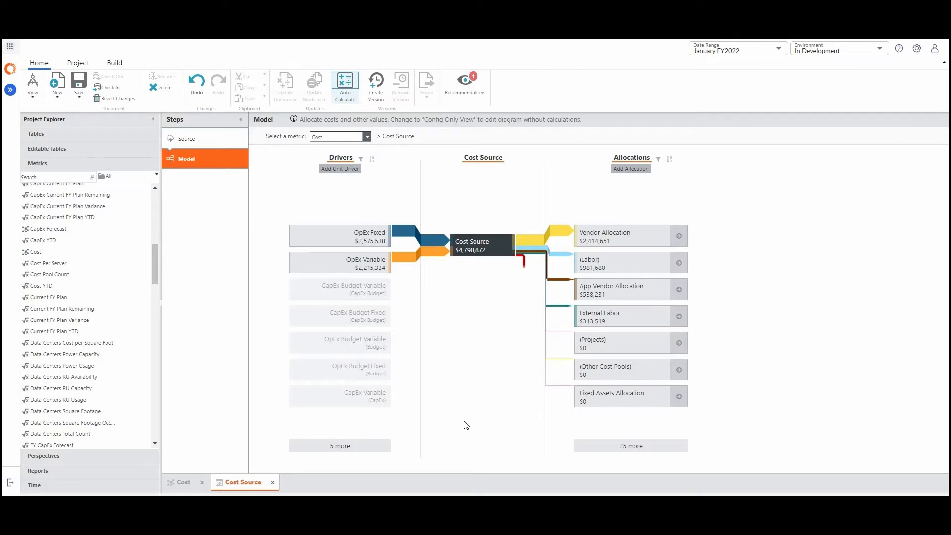
left_click(524, 269)
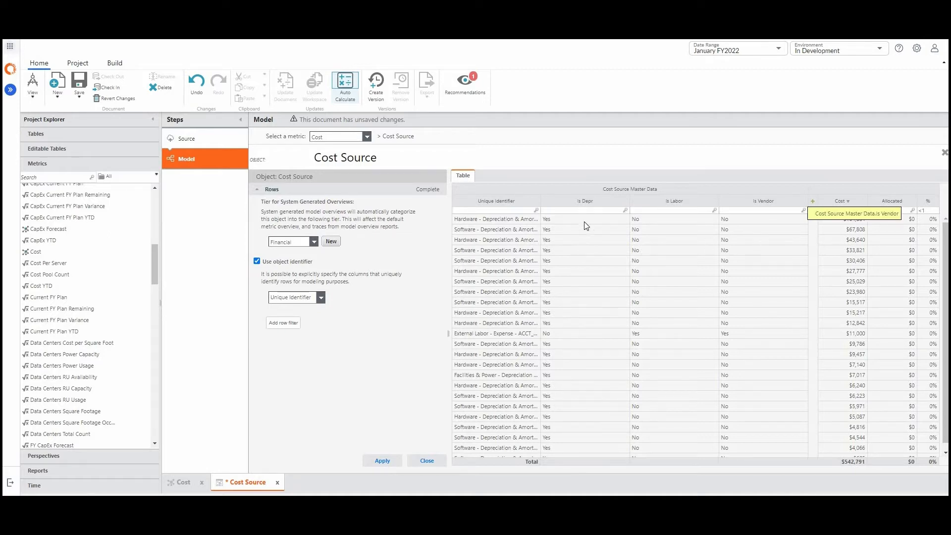
left_click_drag(585, 224, 580, 266)
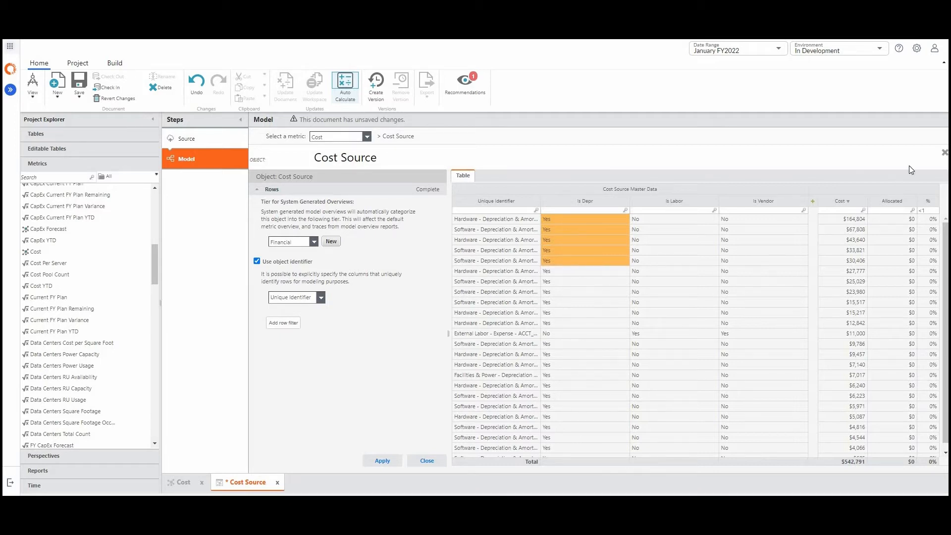
left_click(944, 155)
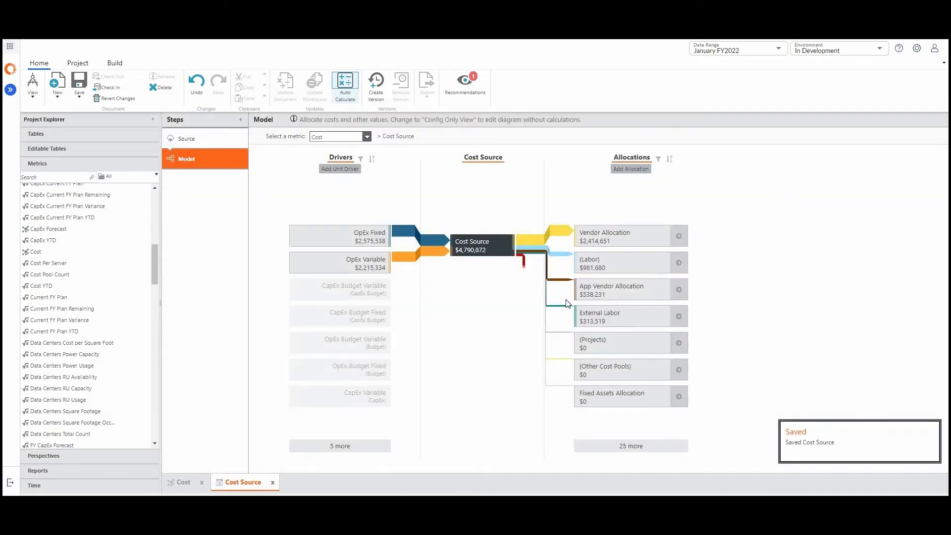
Open the Fixed Assets Allocation and expand its From rule to show the full Cost Sub Pool condition
left_click(616, 404)
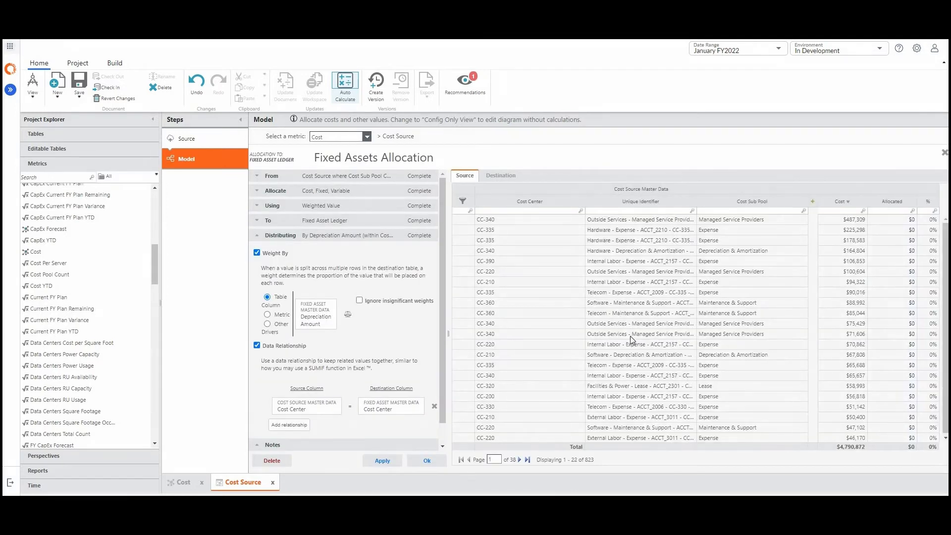
left_click(256, 177)
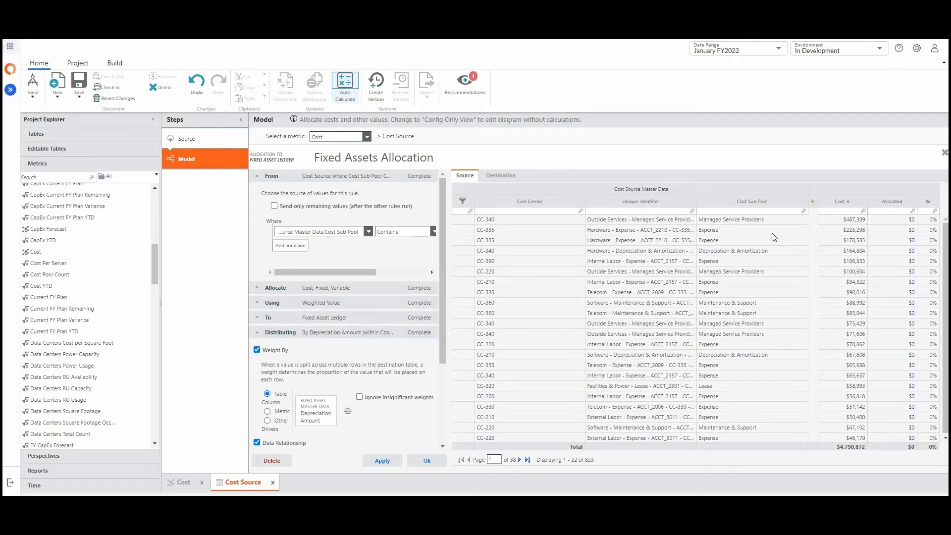
left_click_drag(772, 233, 771, 278)
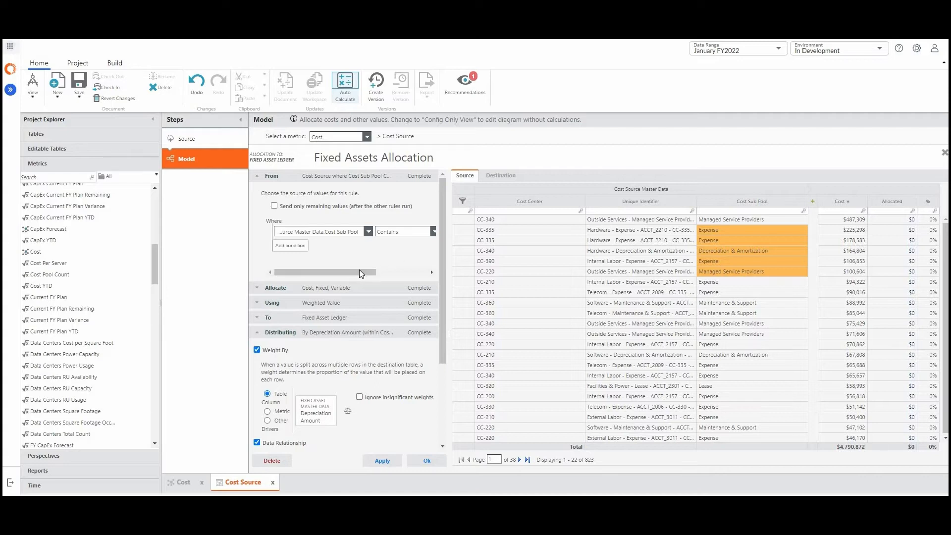
left_click_drag(359, 270, 397, 257)
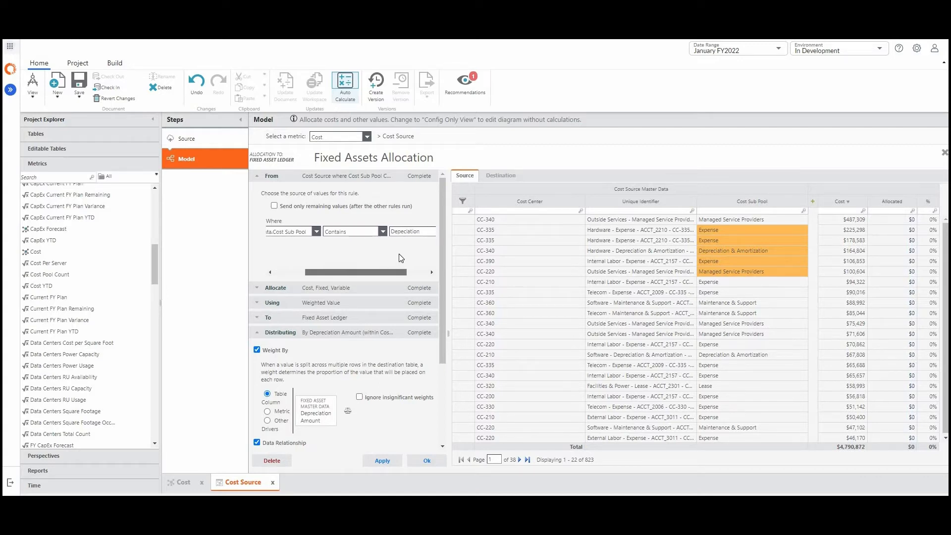
Filter the allocation's source rows by the Cost Sub Pool value Depreciation & Amortization and examine its spelling
right_click(753, 251)
left_click(762, 271)
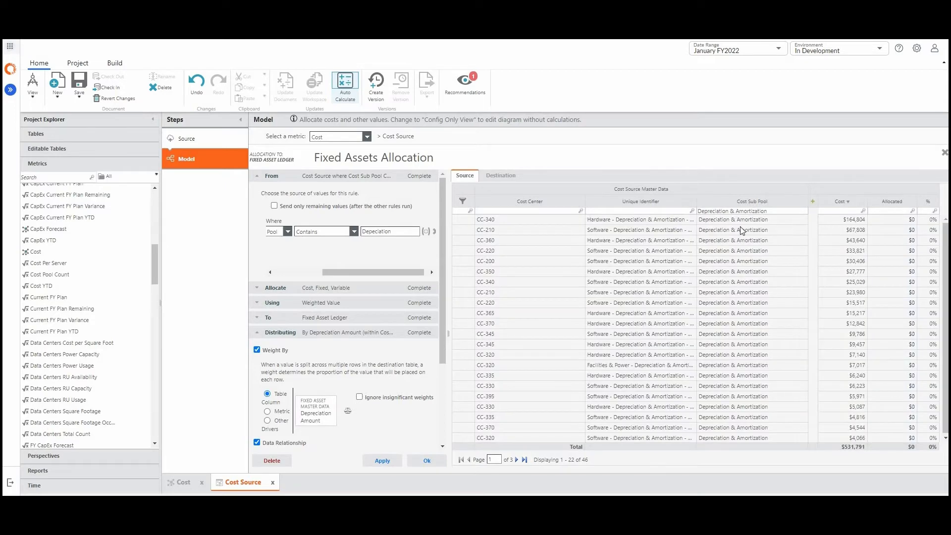
left_click_drag(745, 232, 742, 282)
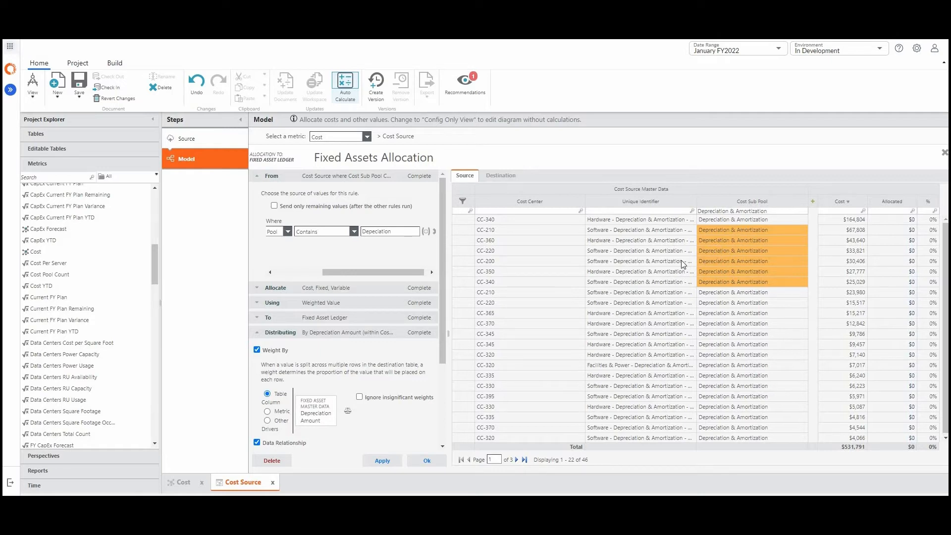
Correct the Cost Sub Pool Contains condition to Depreciation and apply the change to the Fixed Assets Allocation
double_click(370, 234)
left_click(470, 217)
type("r")
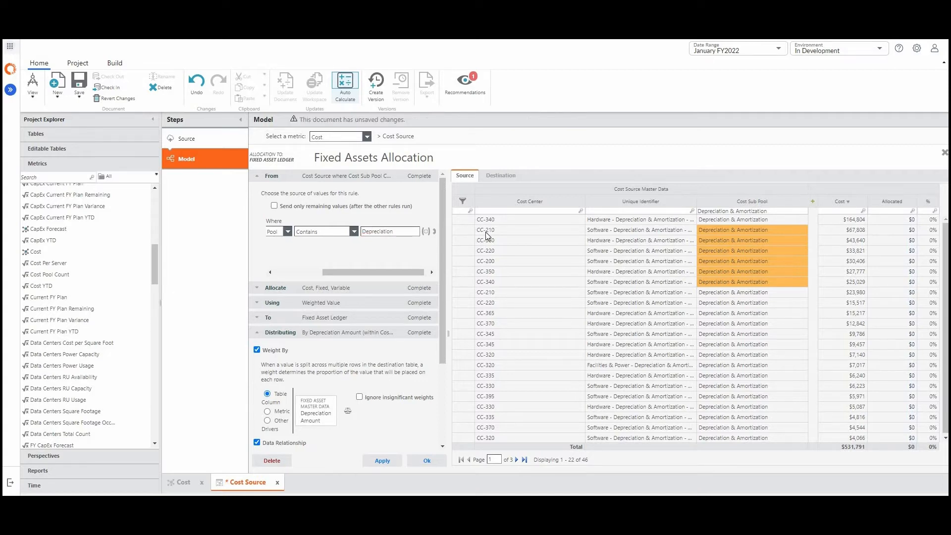
left_click(386, 465)
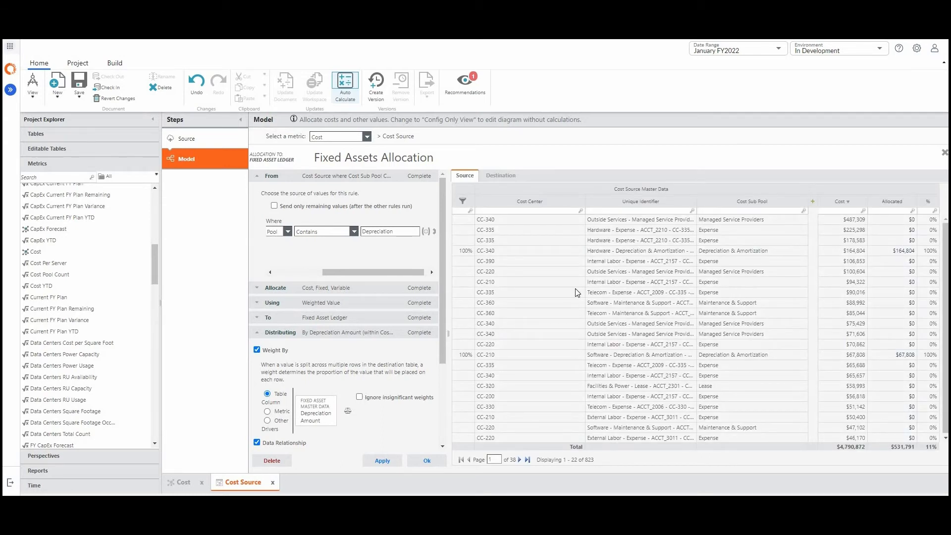
Filter the source rows by Depreciation & Amortization, compare Cost with Allocated, and close the allocation after reviewing its distribution settings
right_click(779, 251)
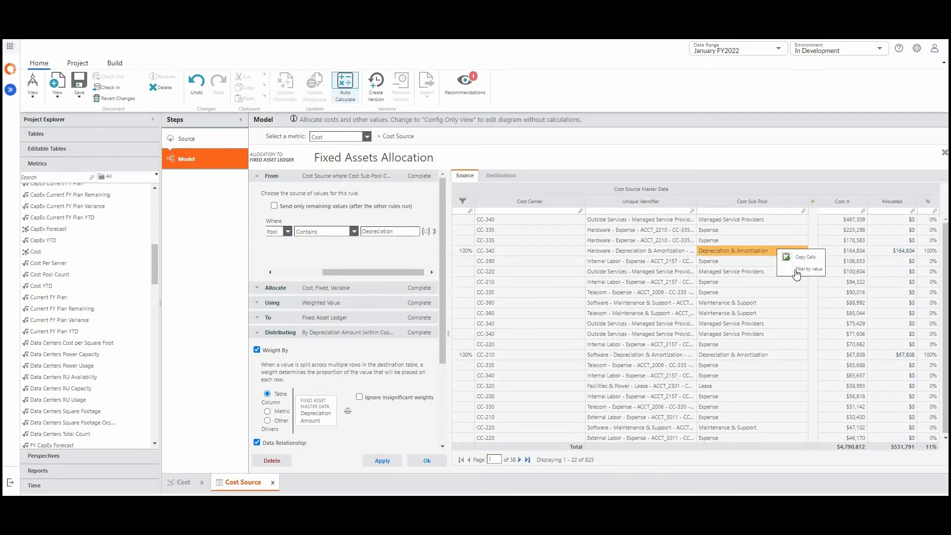
left_click(795, 269)
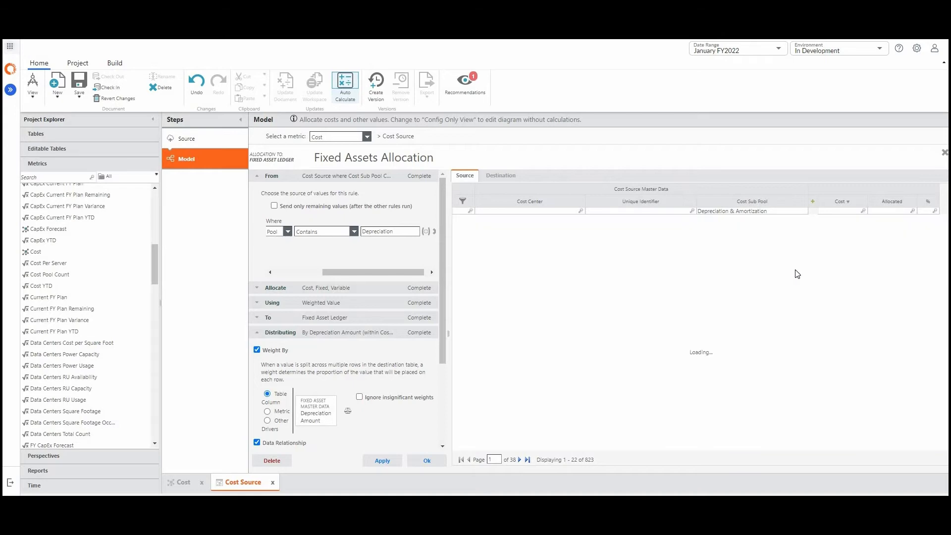
left_click_drag(852, 223, 876, 337)
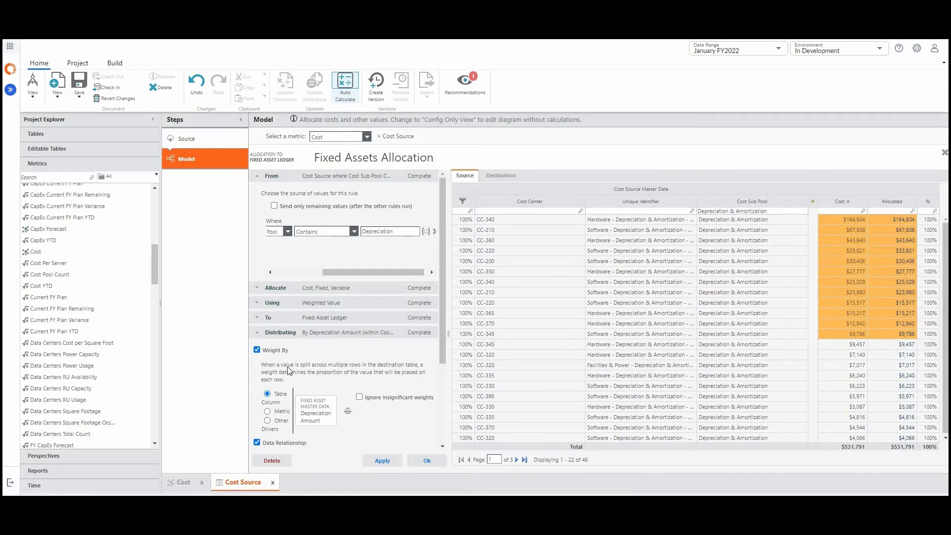
scroll(315, 289, "down", 3)
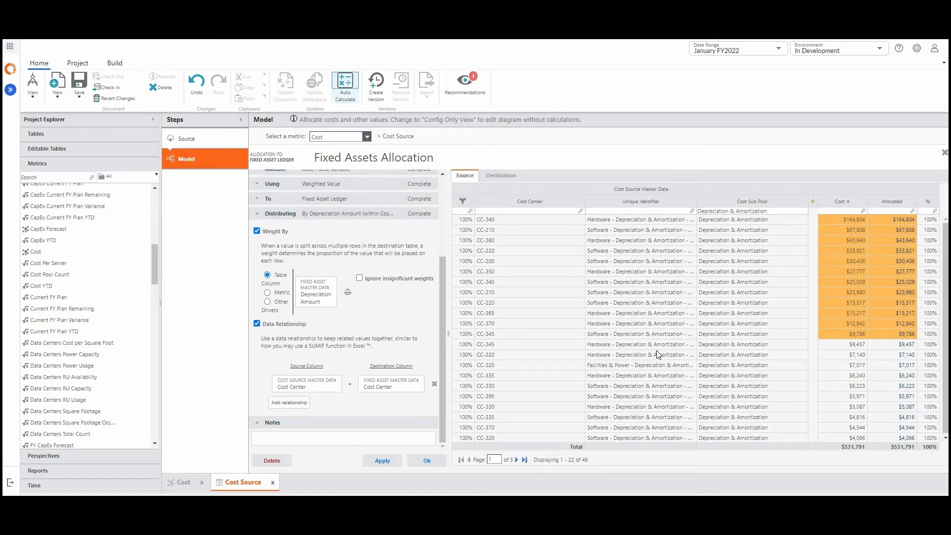
left_click(944, 154)
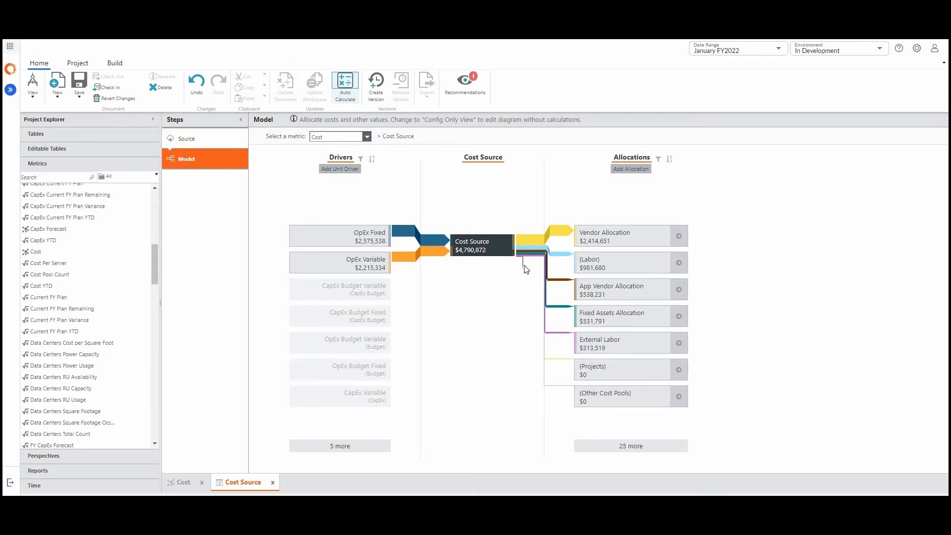
Inspect the remaining underallocated Cost Source row, including its Is Labor and Is Vendor values, and close the table
mouse_move(523, 268)
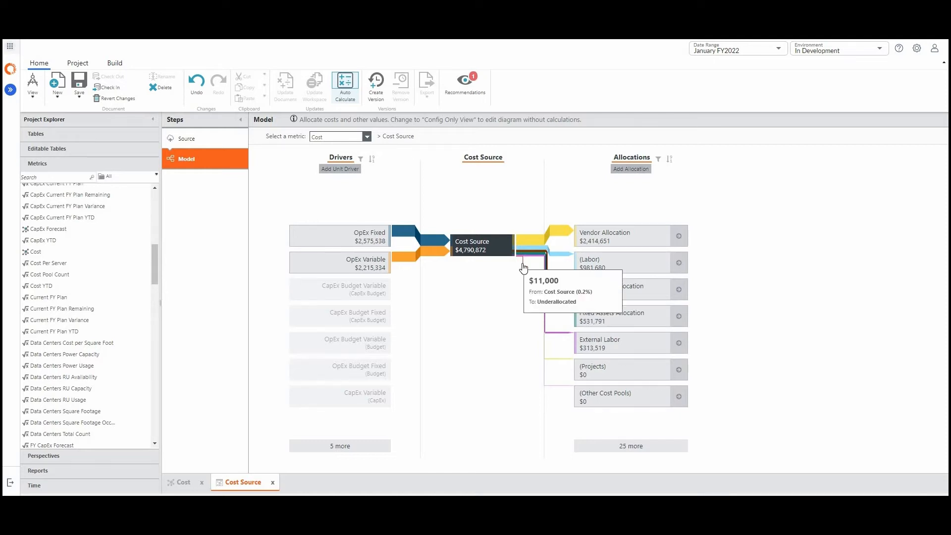
left_click(523, 268)
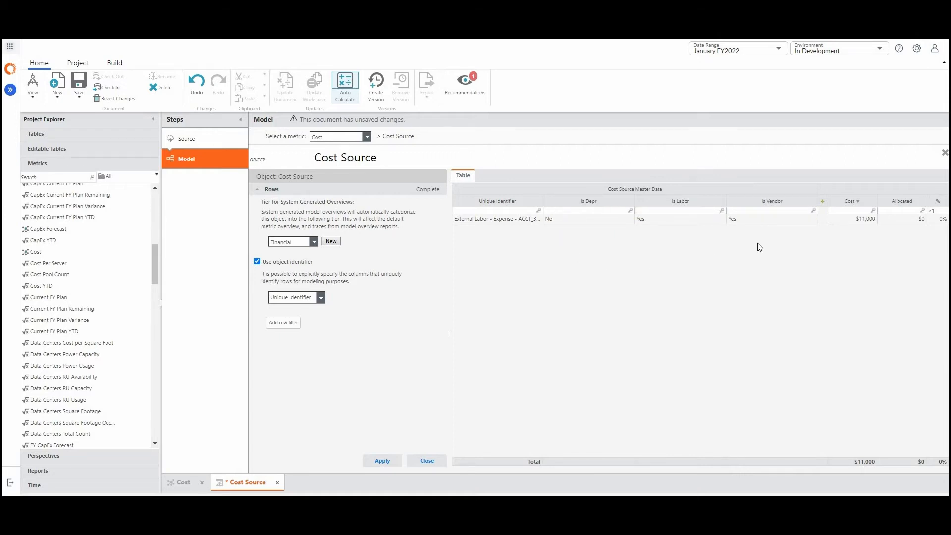
left_click(945, 157)
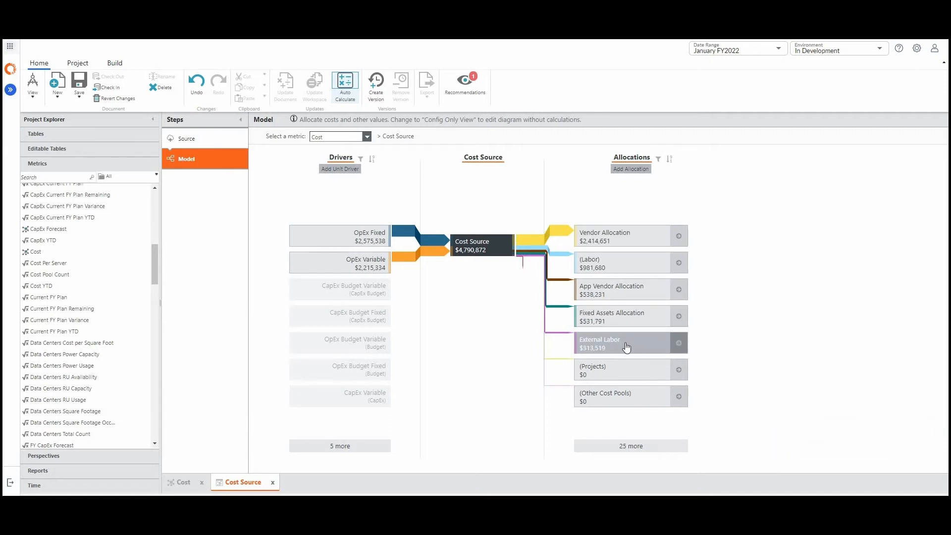
Open the External Labor allocation and examine the Cost Pool condition that selects its source rows
left_click(626, 346)
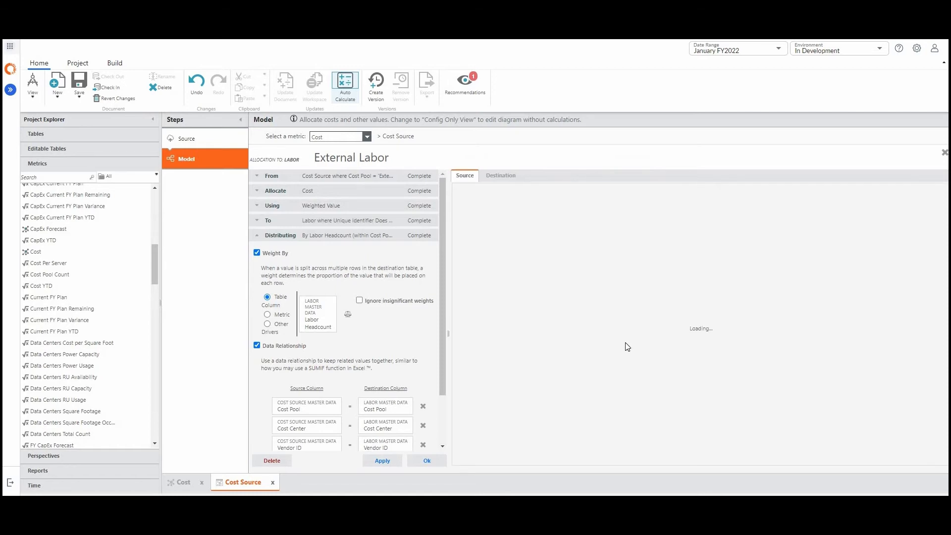
left_click(350, 177)
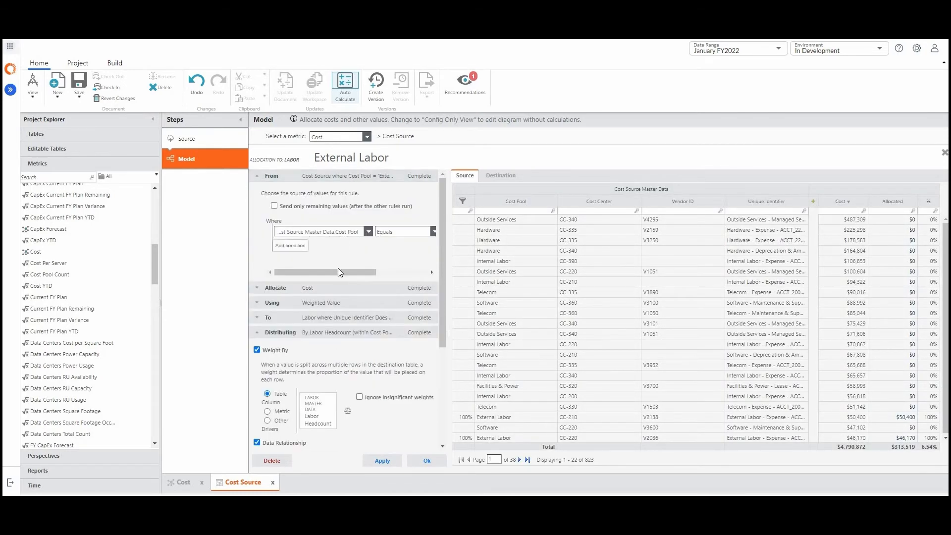
left_click_drag(337, 269, 374, 261)
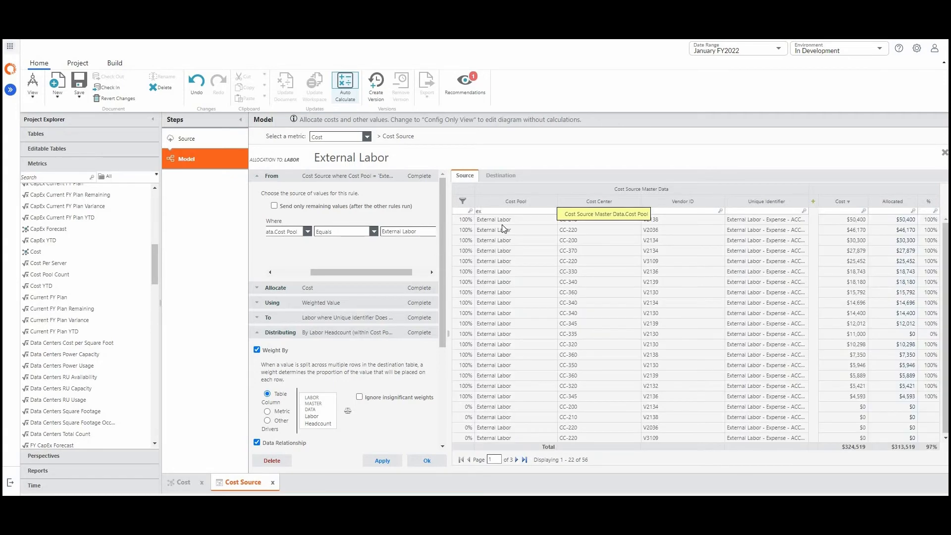
Compare Cost with Allocated for the External Labor source rows and filter them to an allocated percentage of <1
left_click(519, 250)
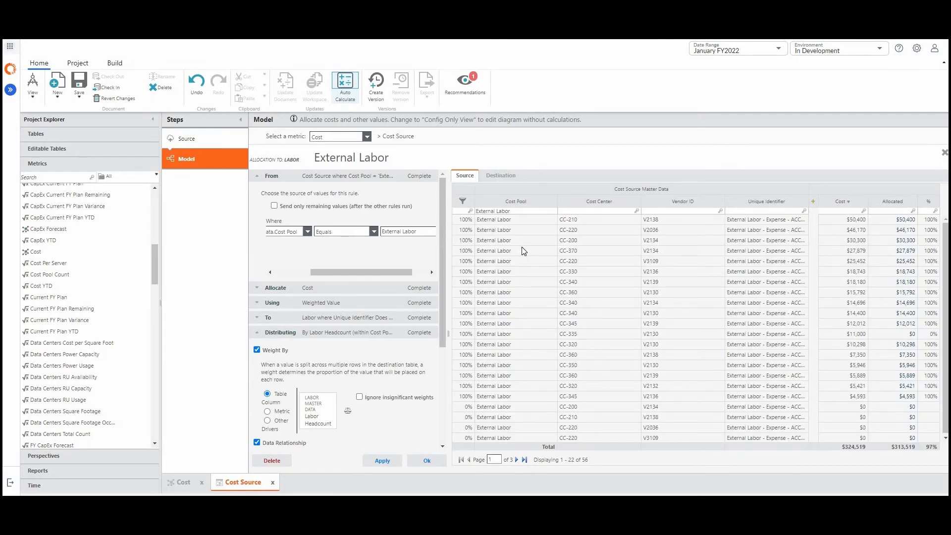
left_click_drag(519, 243, 507, 311)
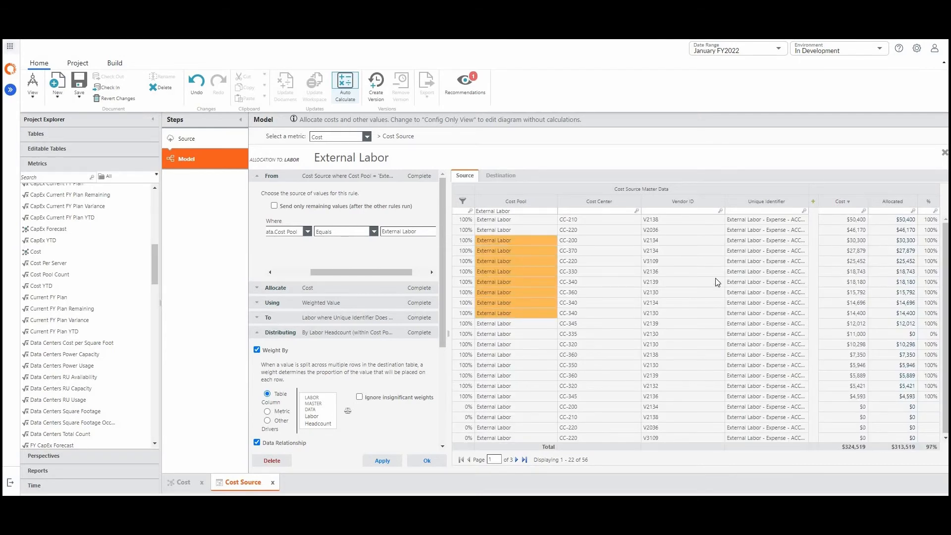
left_click_drag(847, 224, 845, 306)
left_click(859, 336)
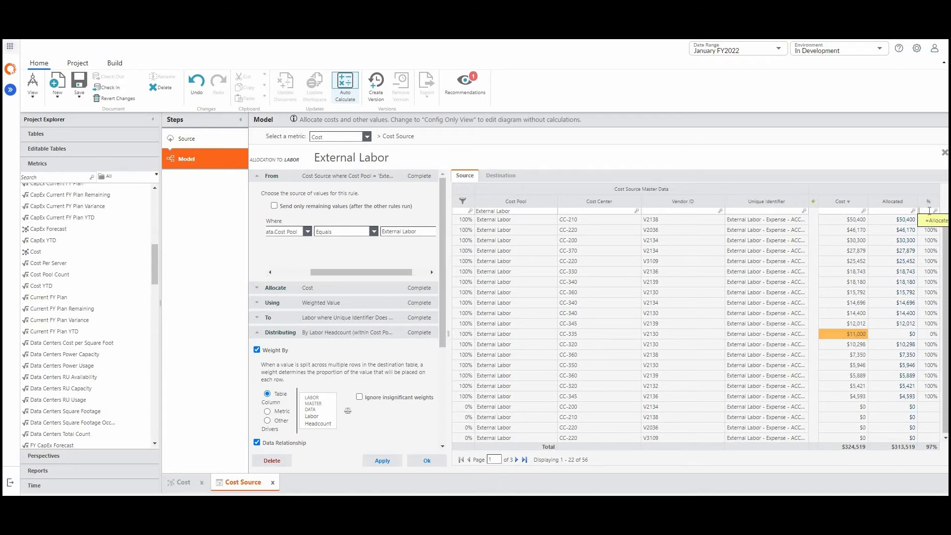
key("Return")
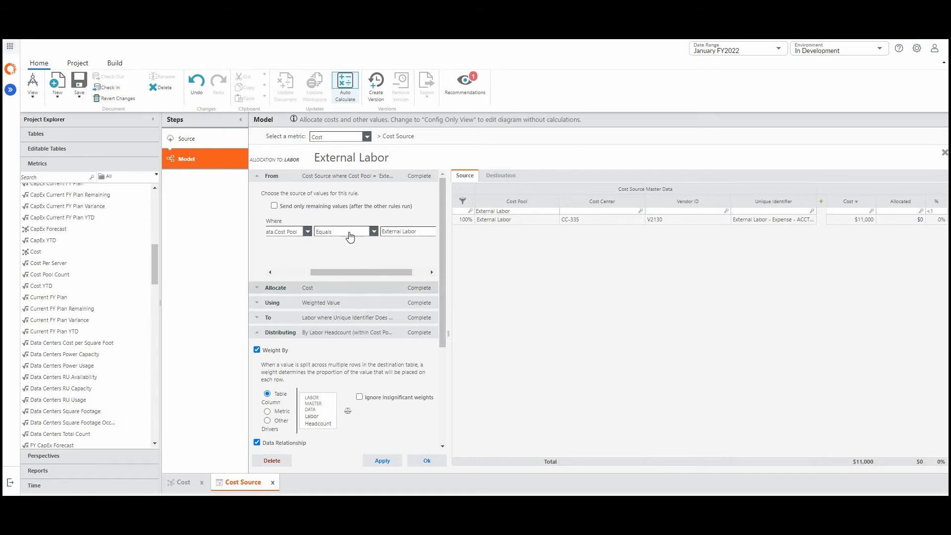
Review the allocation's Labor target condition, check the destination rows for Unique Identifiers containing "plann", and clear that filter
left_click_drag(390, 274, 327, 272)
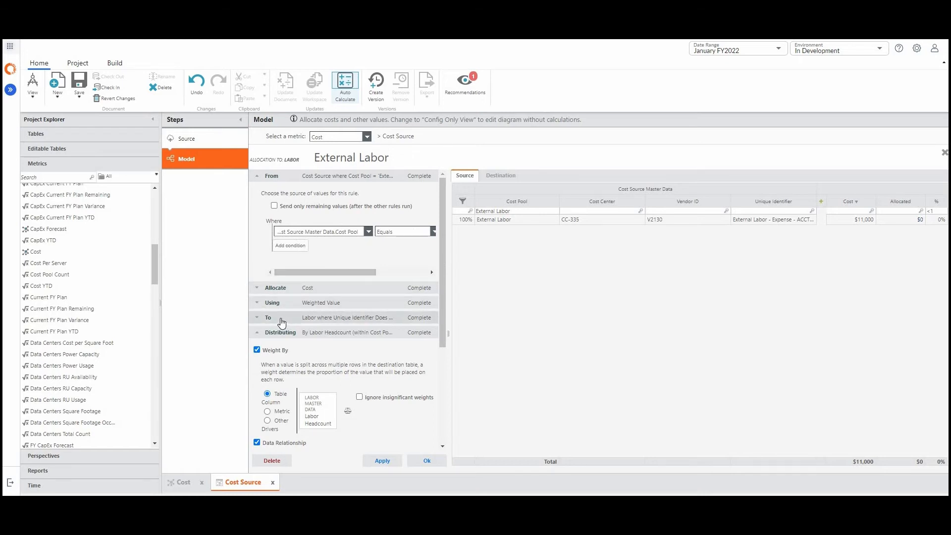
left_click(297, 318)
scroll(322, 365, "down", 1)
mouse_move(319, 364)
left_mouse_down()
mouse_move(368, 362)
mouse_move(322, 352)
mouse_move(303, 359)
left_mouse_up()
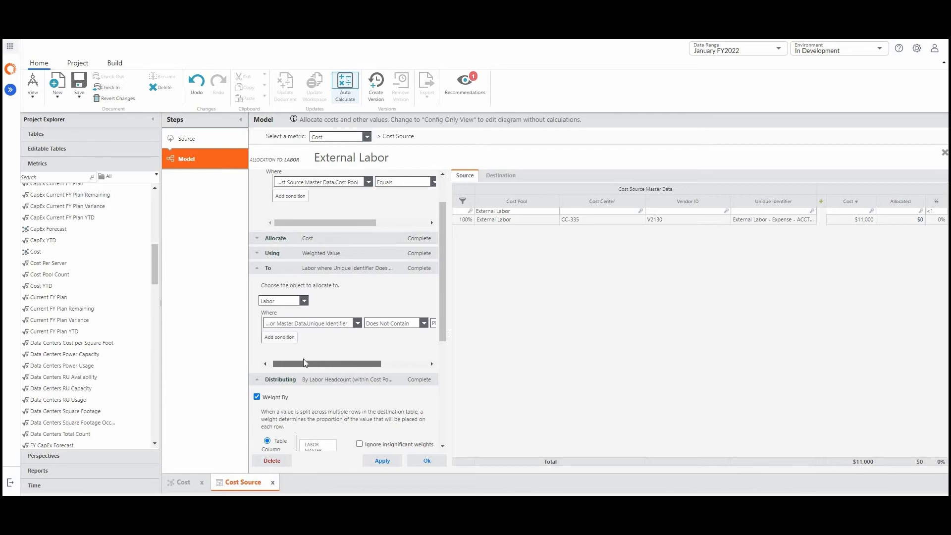
left_click(493, 177)
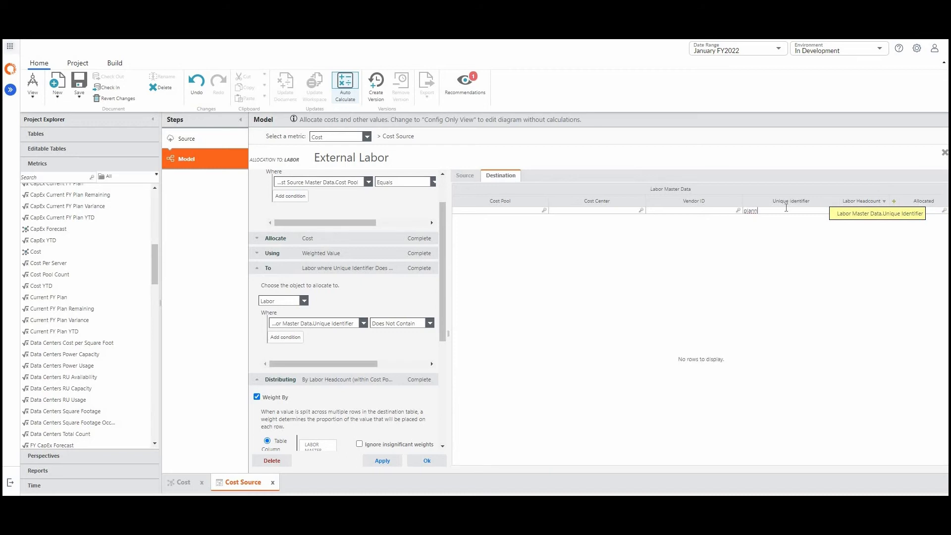
key("BackSpace")
key("BackSpace")
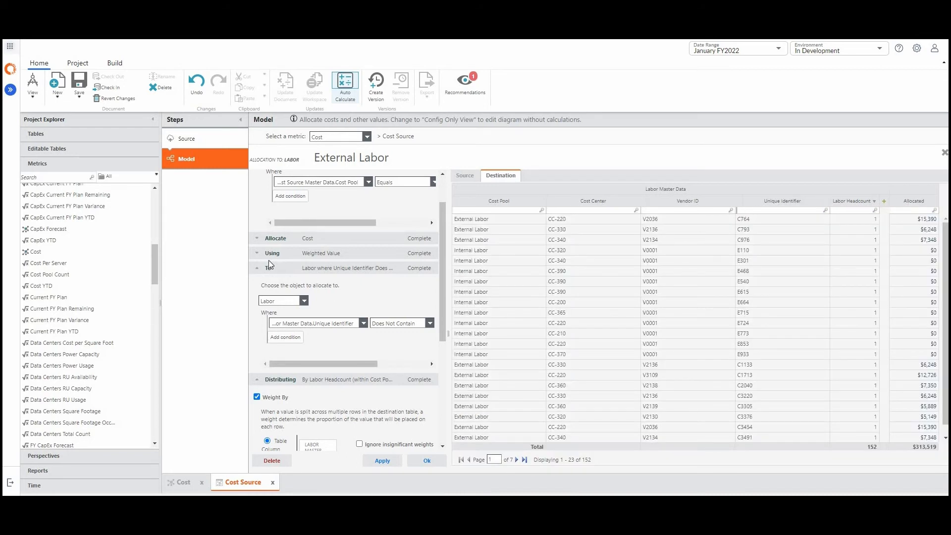
Review the distribution's data relationships and inspect the unallocated source row's Cost Pool, Cost Center and Vendor ID
scroll(297, 287, "down", 5)
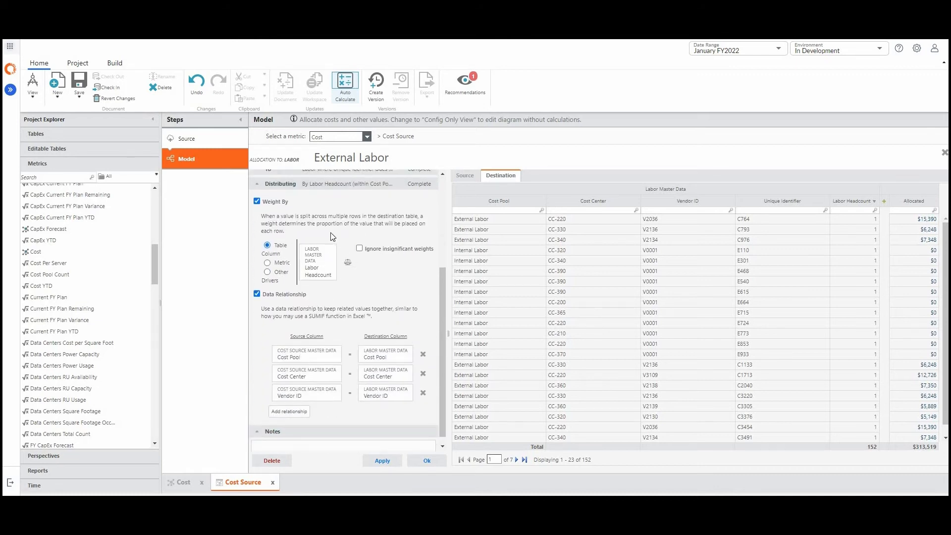
left_click(465, 177)
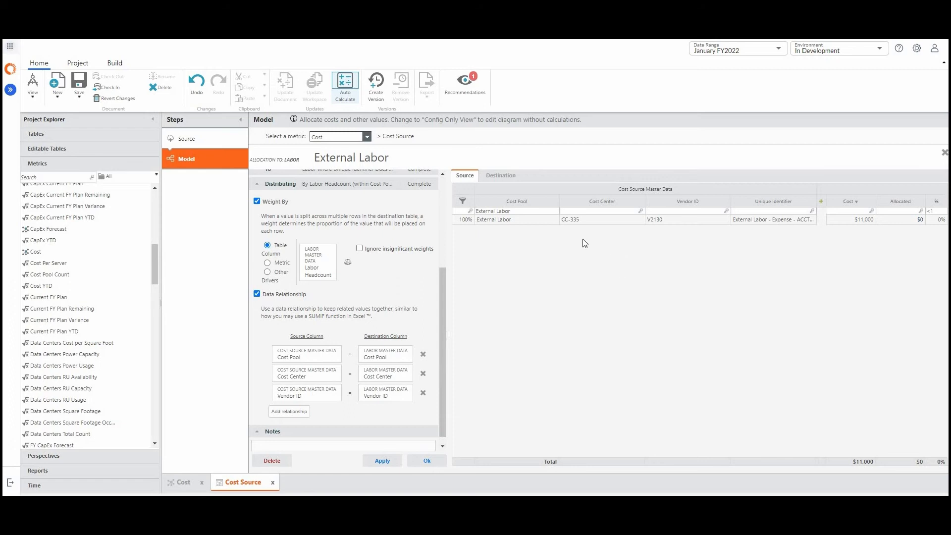
left_click(510, 223)
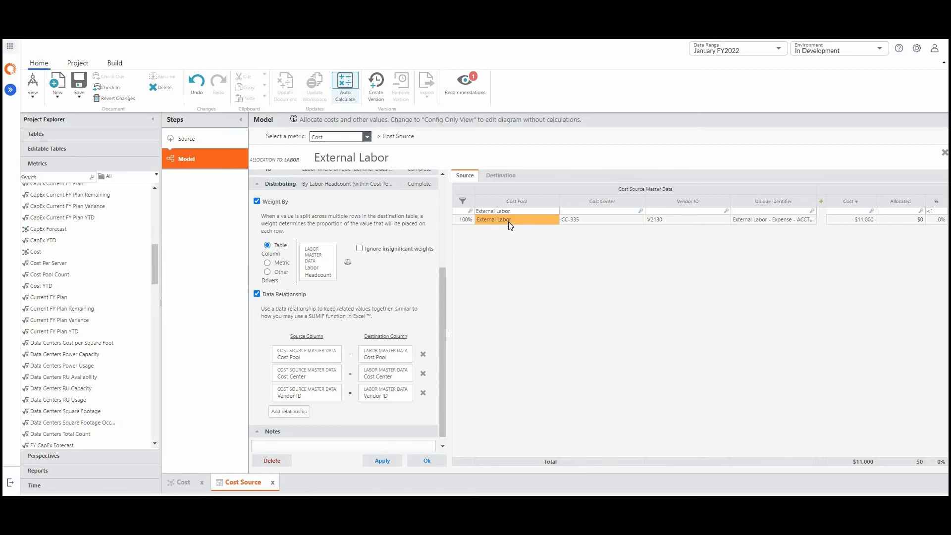
left_click(594, 220)
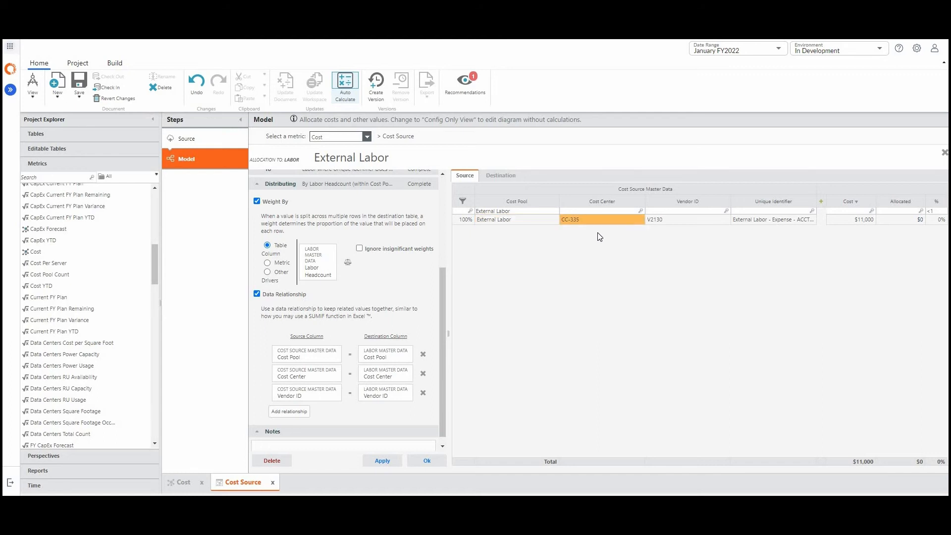
left_click(682, 223)
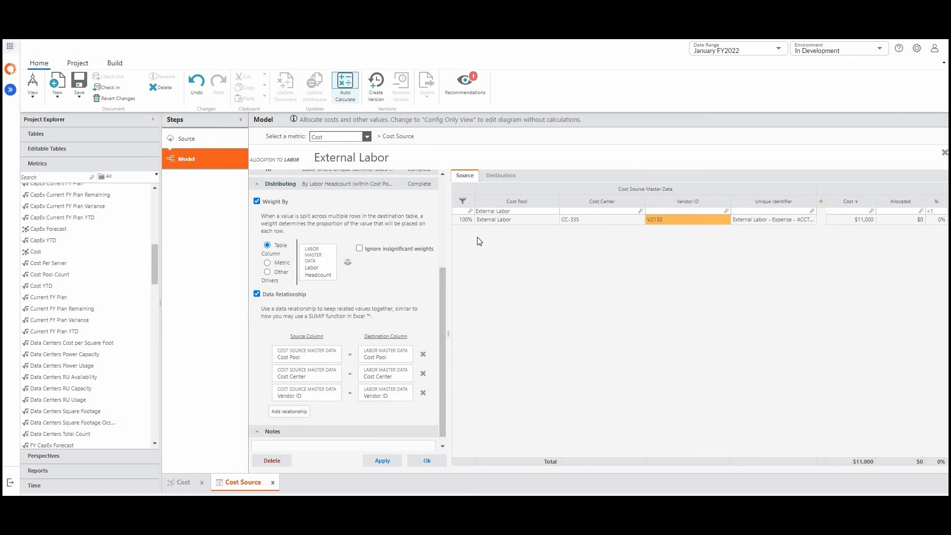
Filter the allocation's destination rows by the Cost Pool value External Labor
left_click(502, 177)
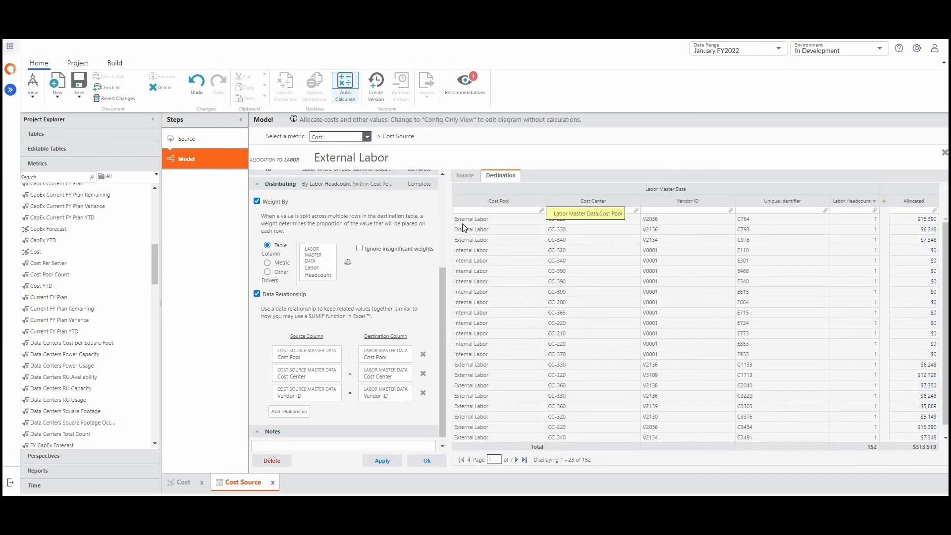
right_click(464, 219)
left_click(470, 242)
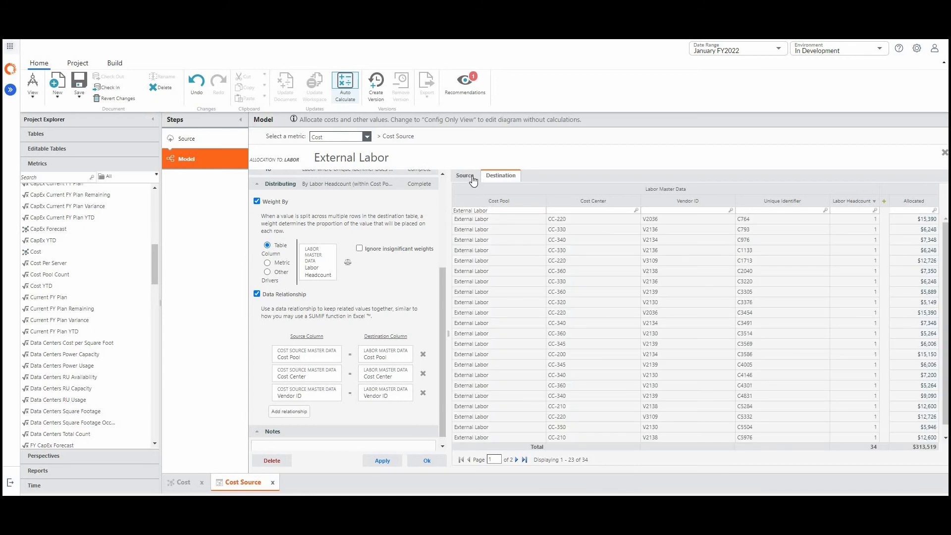
Check the destination rows for the source row's Cost Center by filtering on CC-335, and clear that filter
left_click(469, 176)
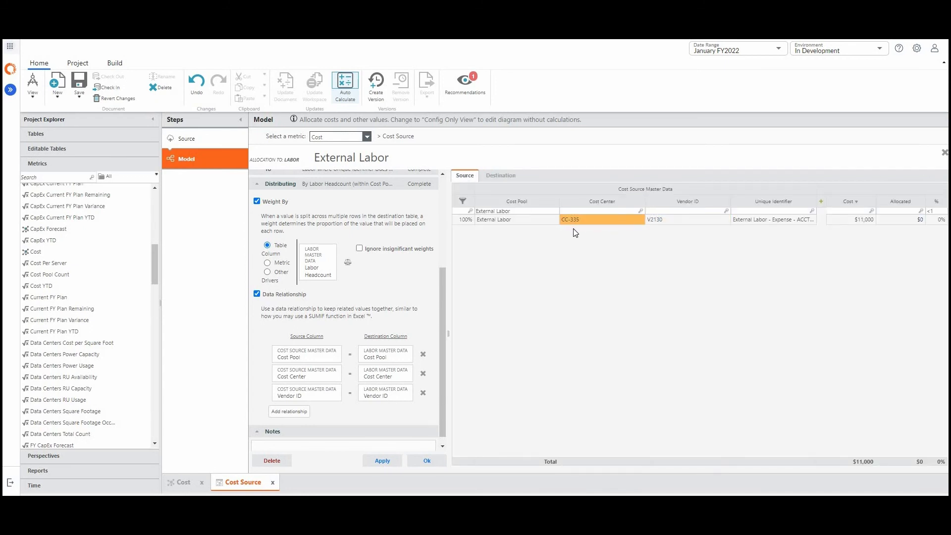
left_click(509, 177)
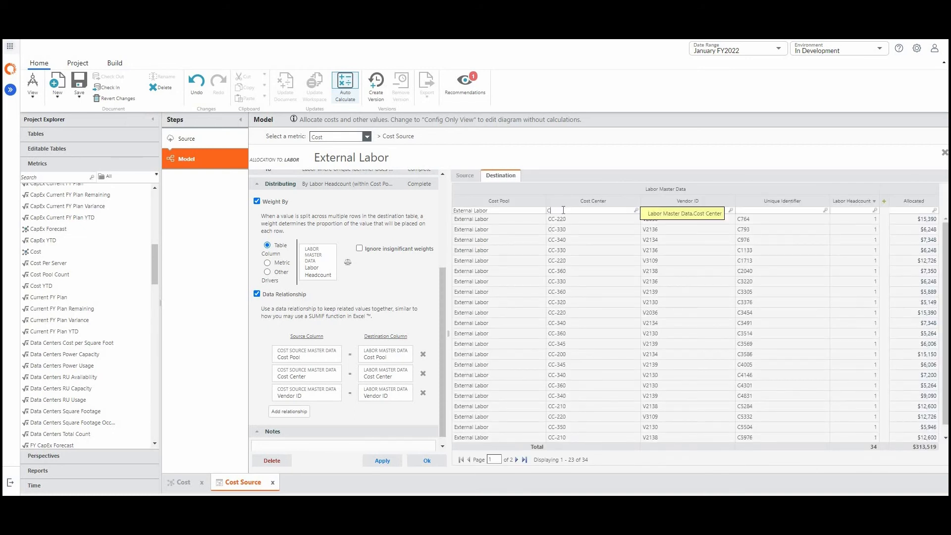
left_click(563, 210)
type("CC-335")
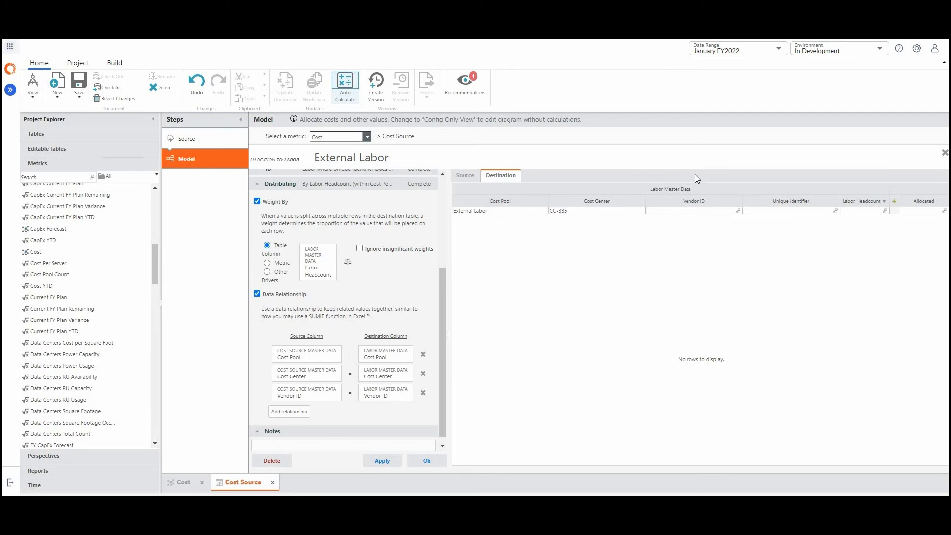
triple_click(582, 212)
key("BackSpace")
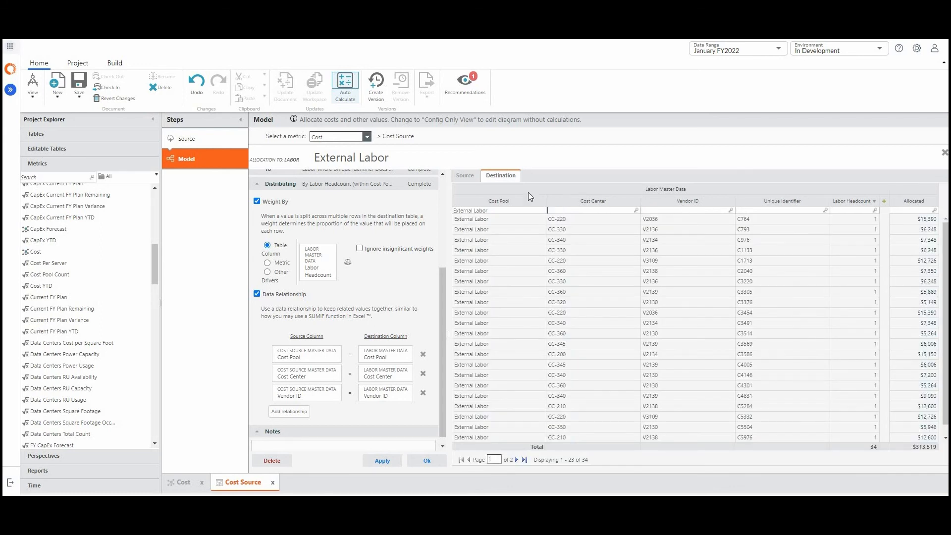
Filter the destination rows by the source row's Vendor ID, V2130, examine their Cost Centers, and close the allocation
left_click(465, 176)
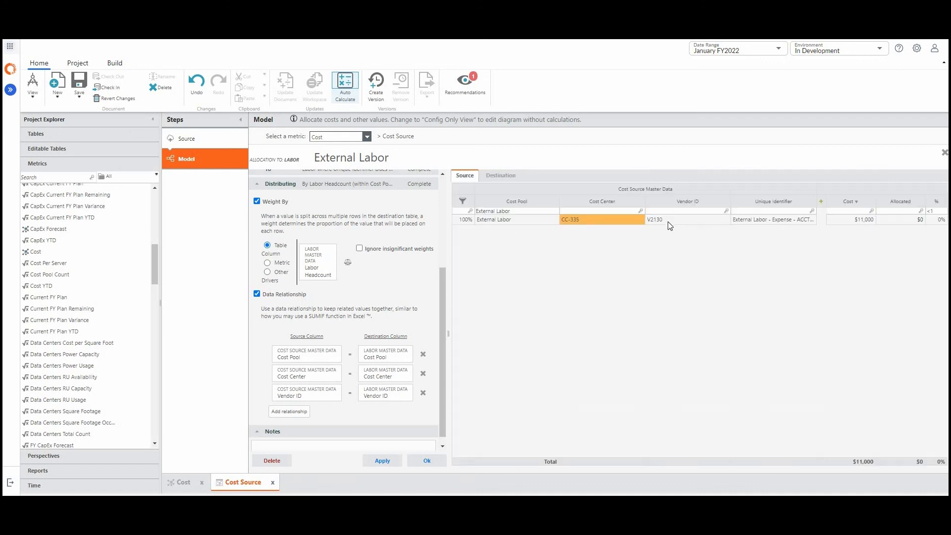
left_click(502, 178)
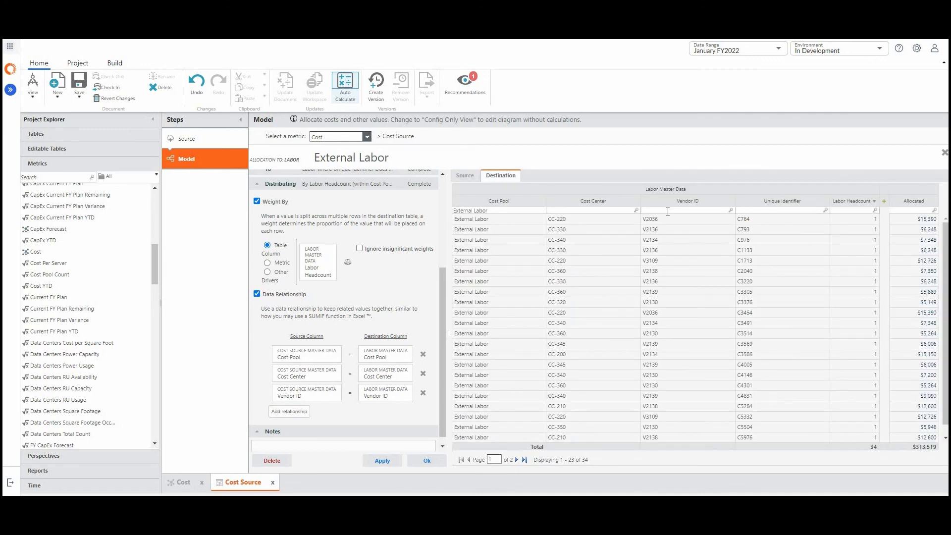
left_click(668, 212)
type("V2130")
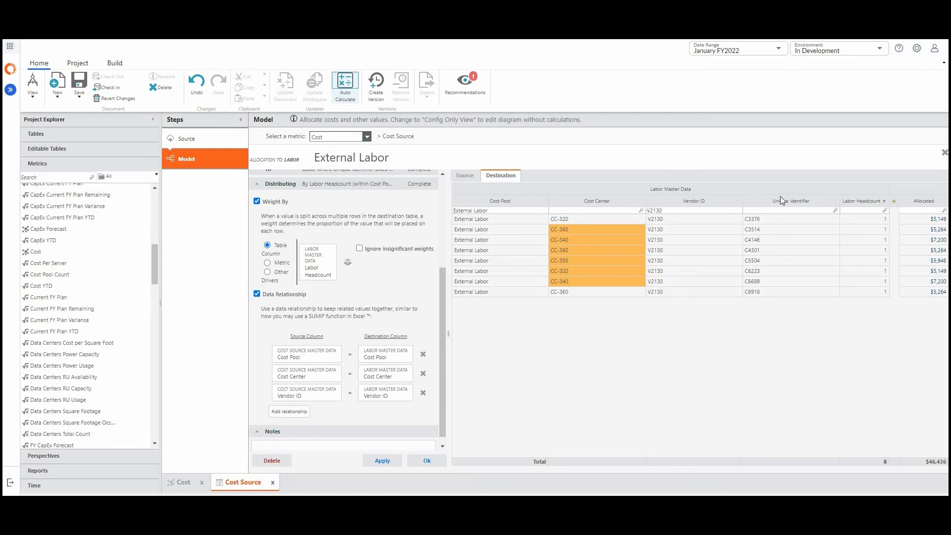
left_click(944, 153)
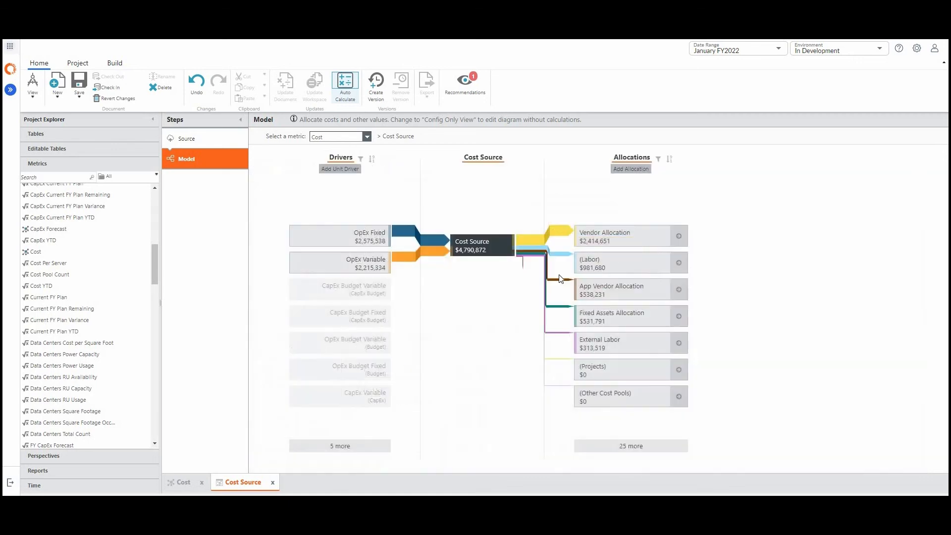